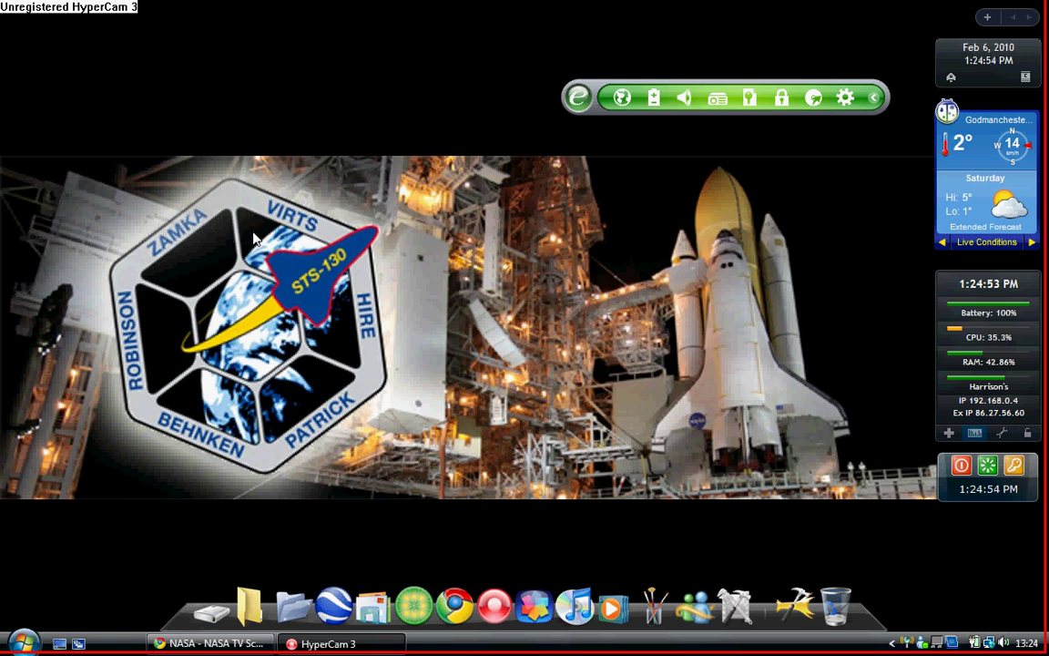
# Launch iTunes, then browse Documents to the empty LimeWire > Saved folder
pyautogui.click(575, 605)
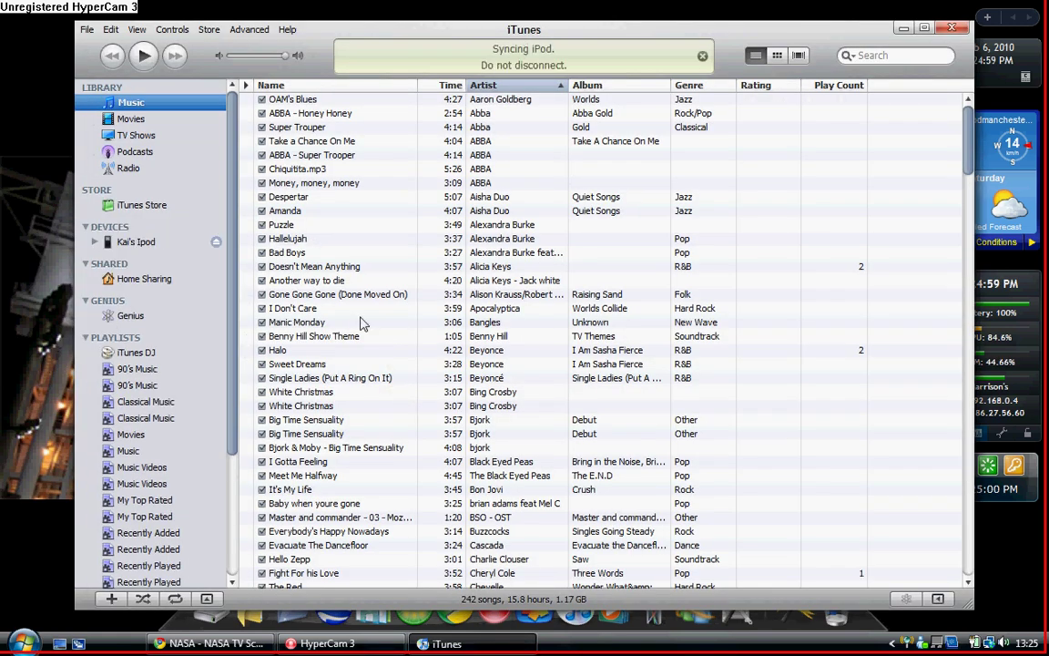
pyautogui.click(23, 643)
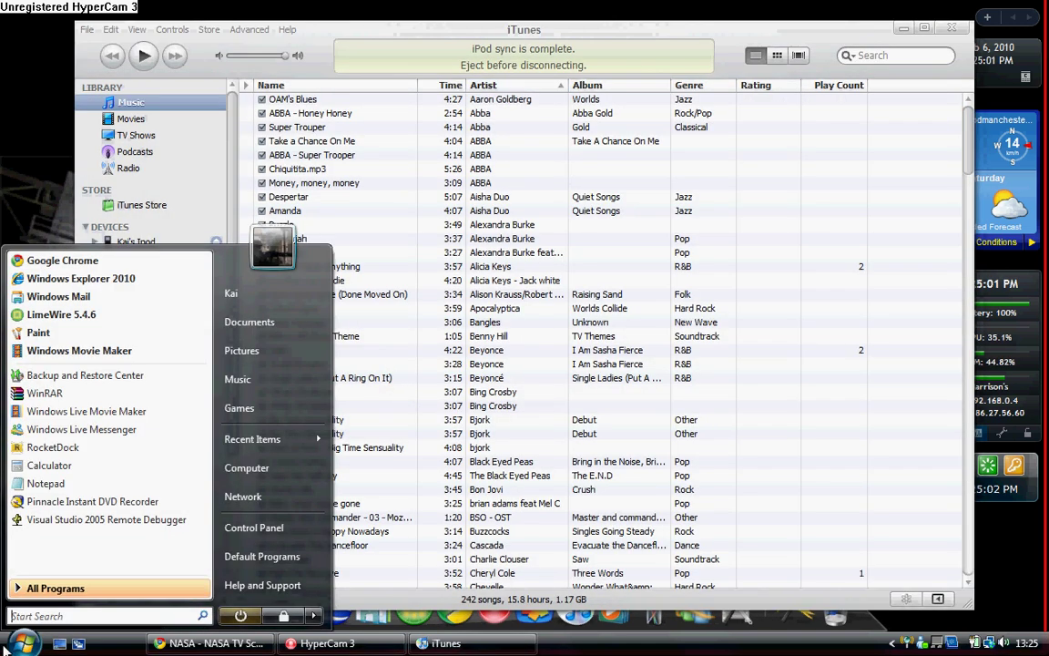
pyautogui.click(251, 321)
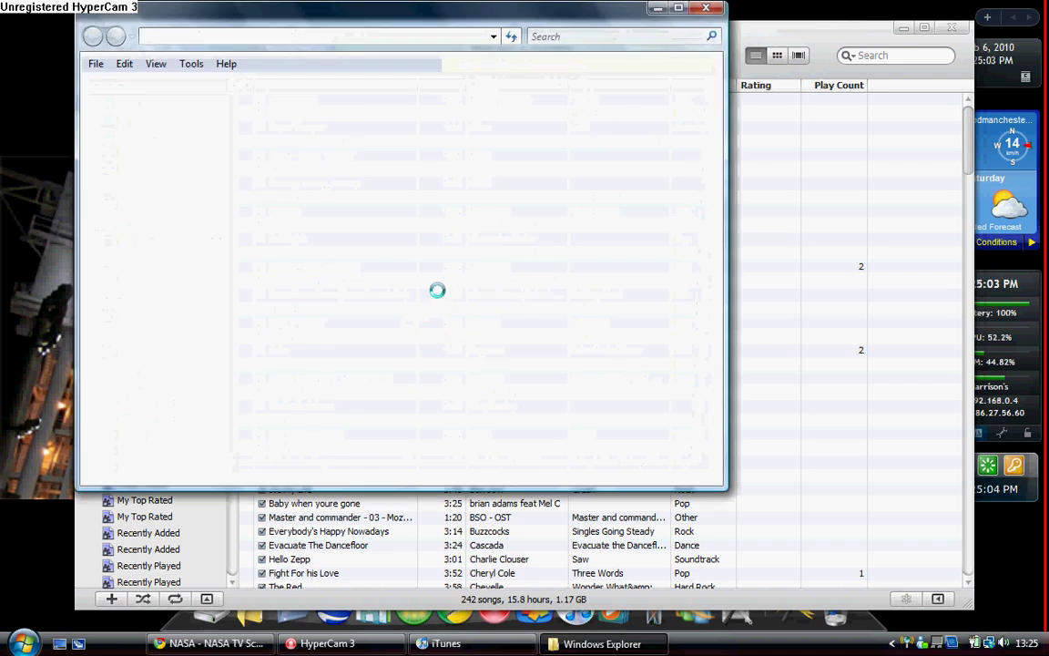
pyautogui.doubleClick(339, 208)
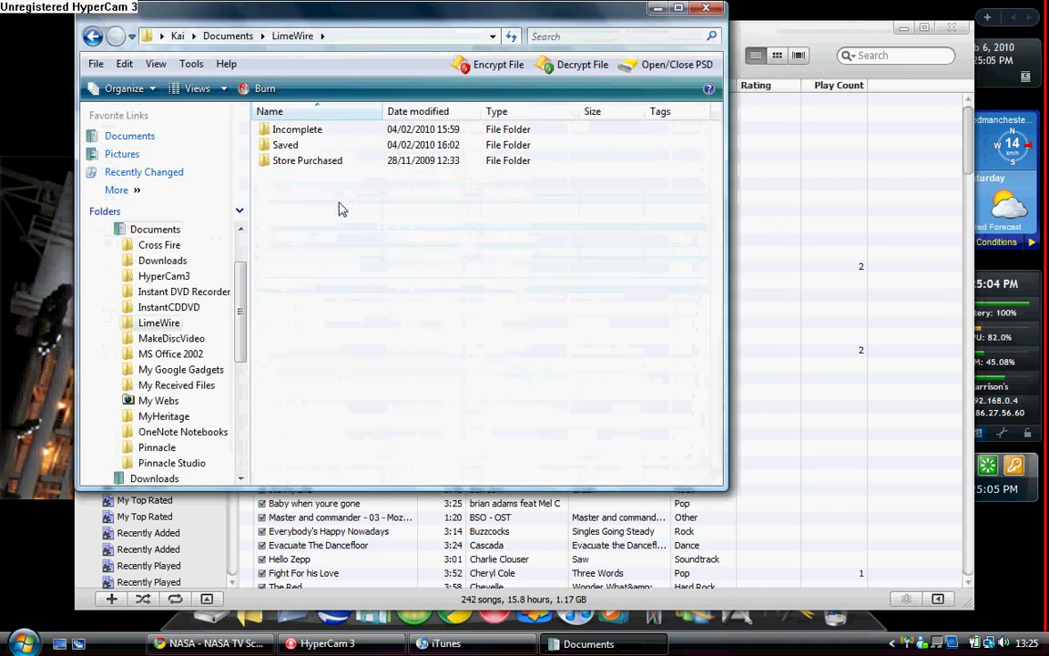
pyautogui.doubleClick(310, 148)
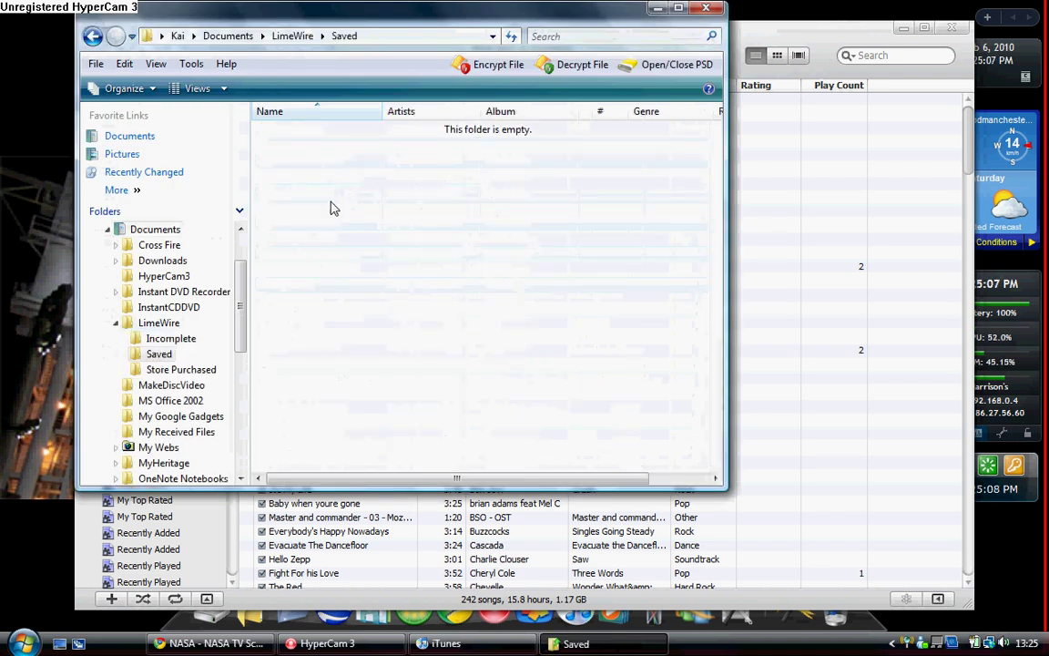
# Go to Music and open the MUSIC (D Drive) folder, scrolling its artist folders
pyautogui.click(193, 36)
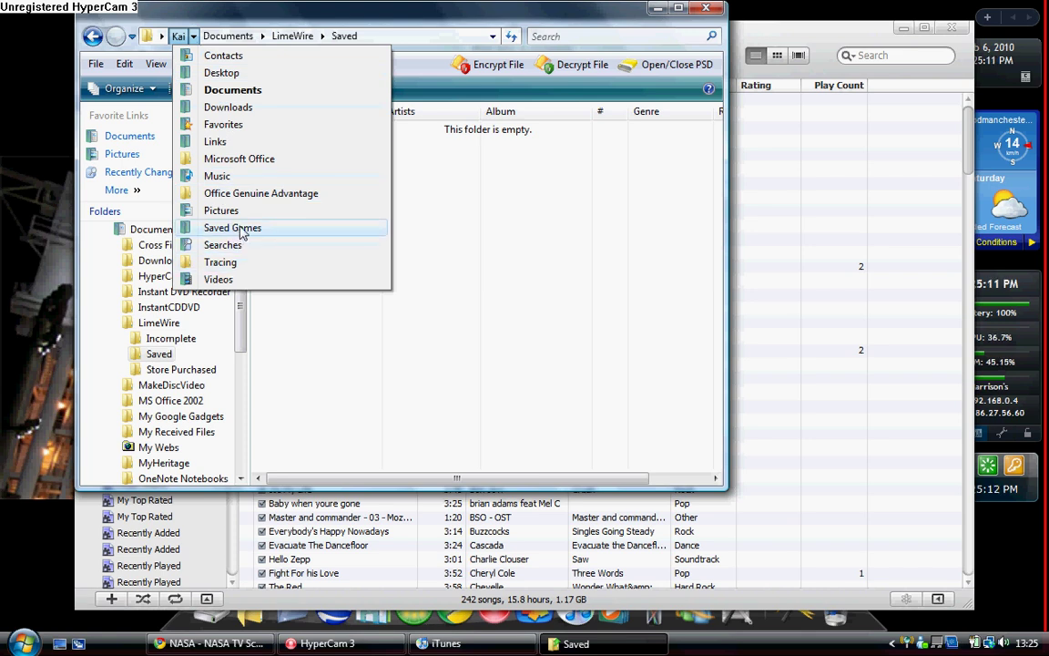
pyautogui.click(243, 181)
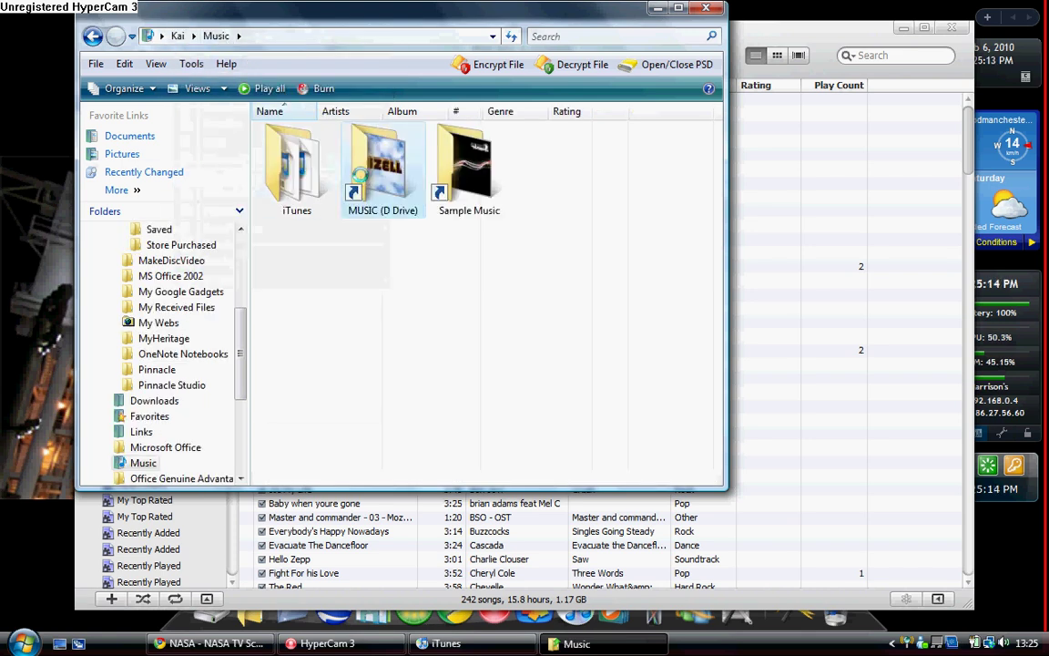
pyautogui.doubleClick(362, 183)
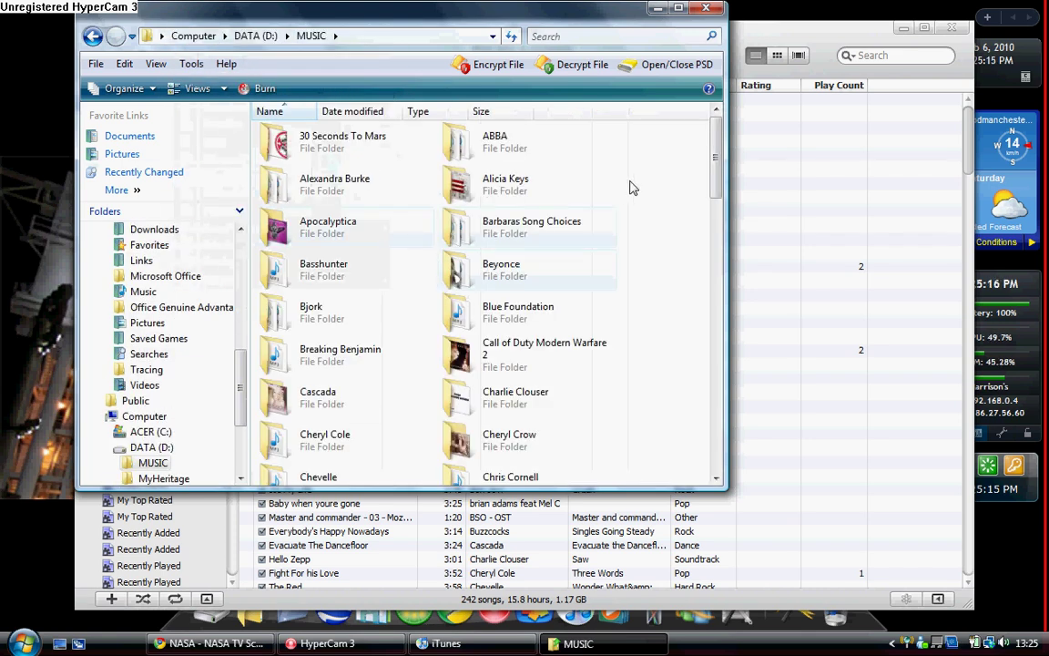
pyautogui.scroll(-10, 628, 188)
pyautogui.scroll(-3, 635, 193)
pyautogui.scroll(15, 635, 195)
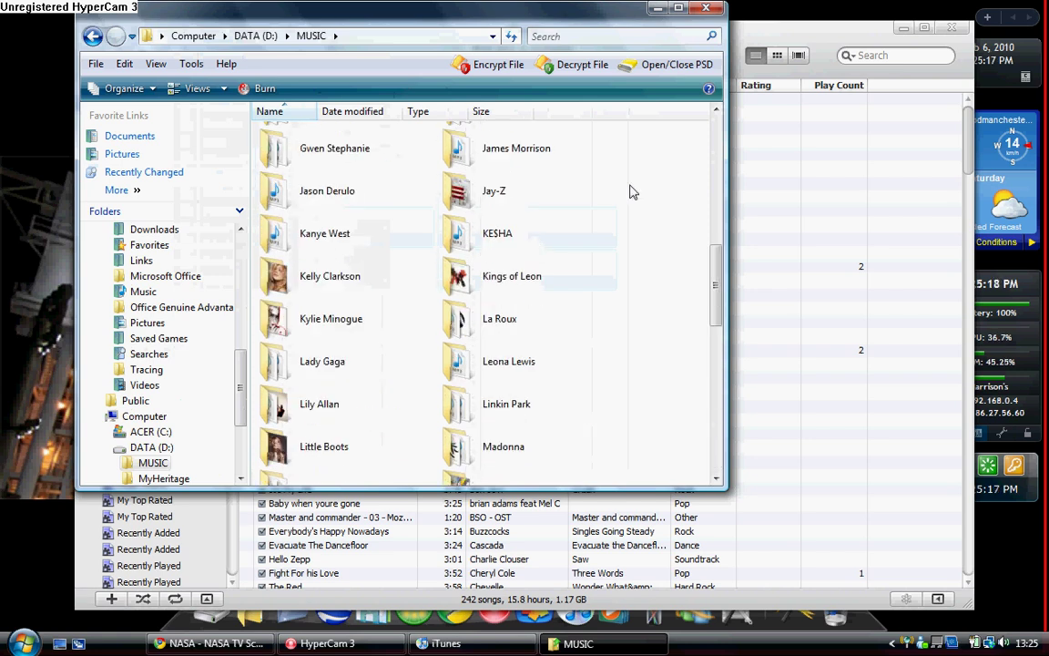
pyautogui.scroll(1, 635, 197)
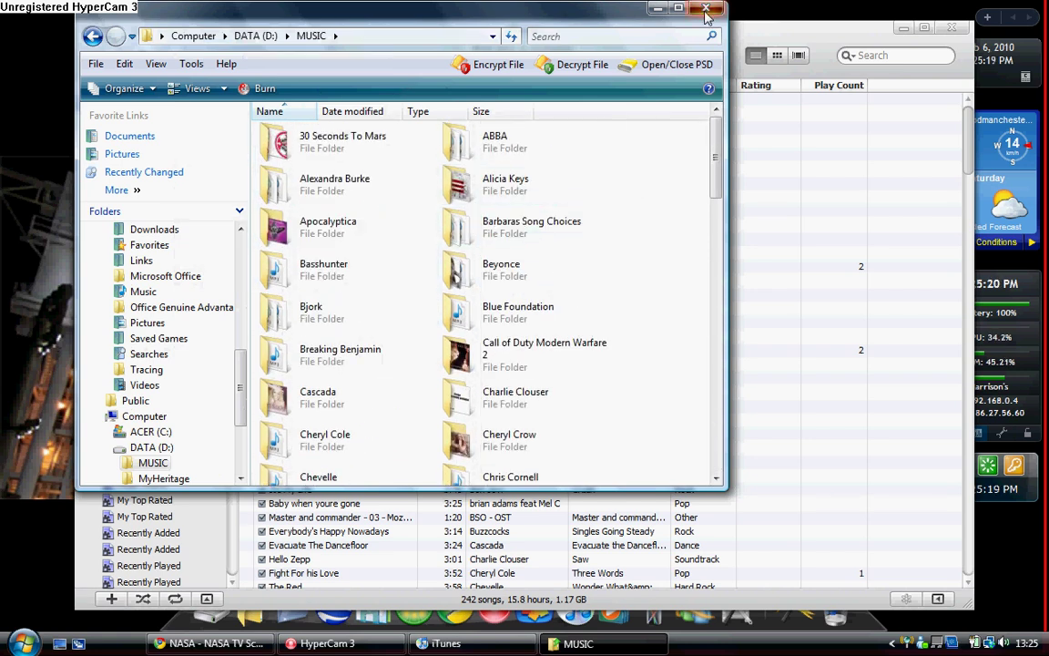
# Close the MUSIC (D:) Explorer window, then quit iTunes
pyautogui.hotkey('alt', 'F4')
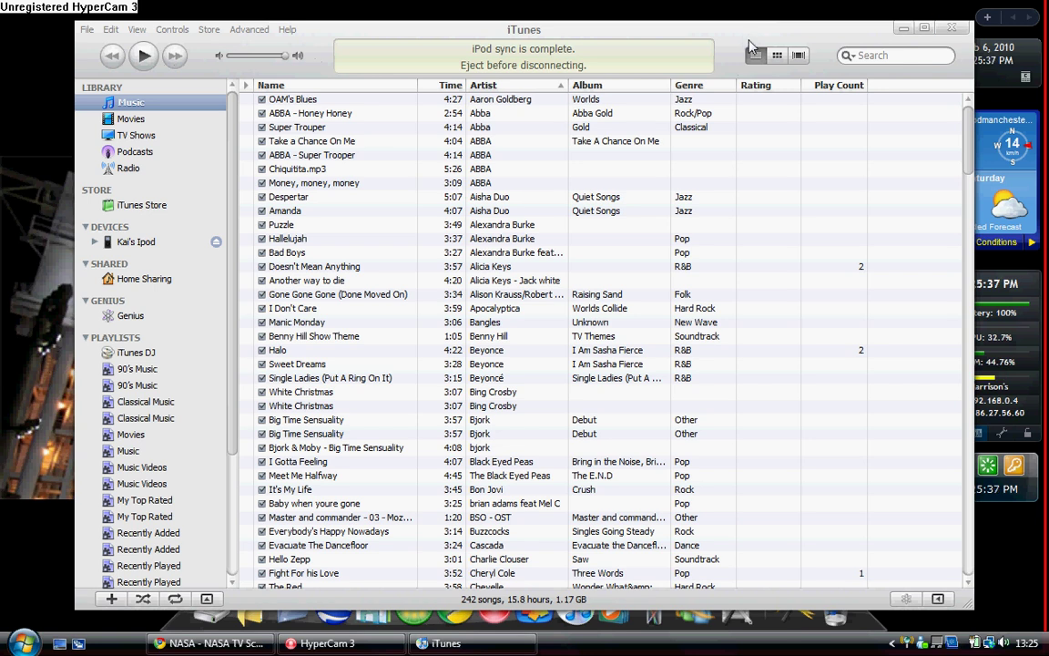
pyautogui.click(964, 30)
# Drag the iTunes Music Library file out of Music\iTunes, then minimize the folder window
pyautogui.press('super')
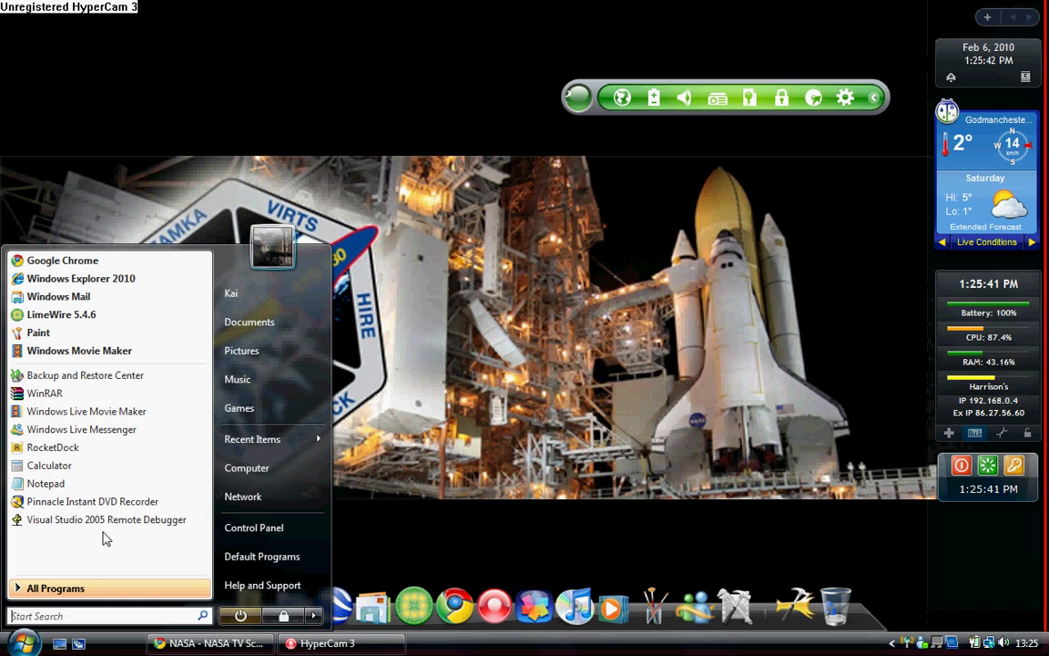
pyautogui.click(271, 390)
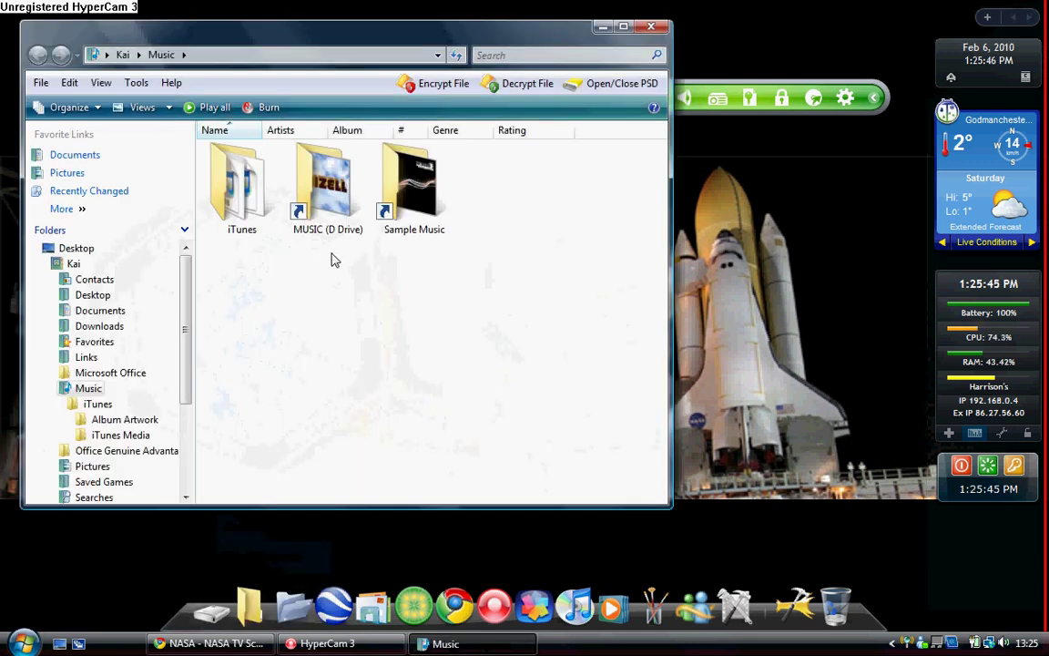
pyautogui.doubleClick(248, 205)
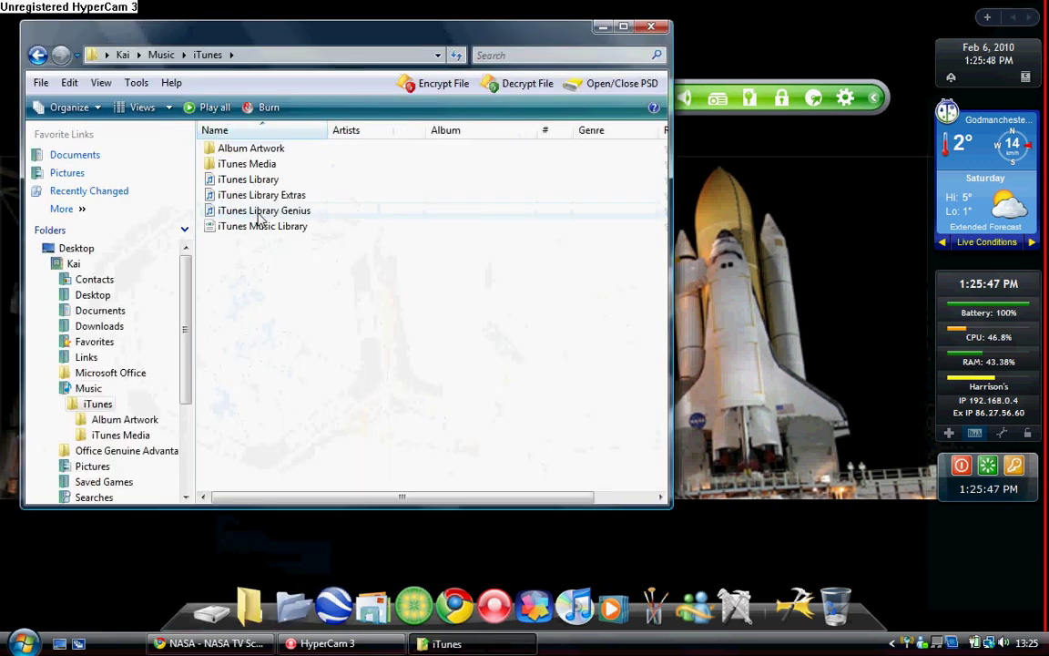
pyautogui.moveTo(265, 228)
pyautogui.mouseDown()
pyautogui.moveTo(561, 289)
pyautogui.moveTo(745, 269)
pyautogui.mouseUp()
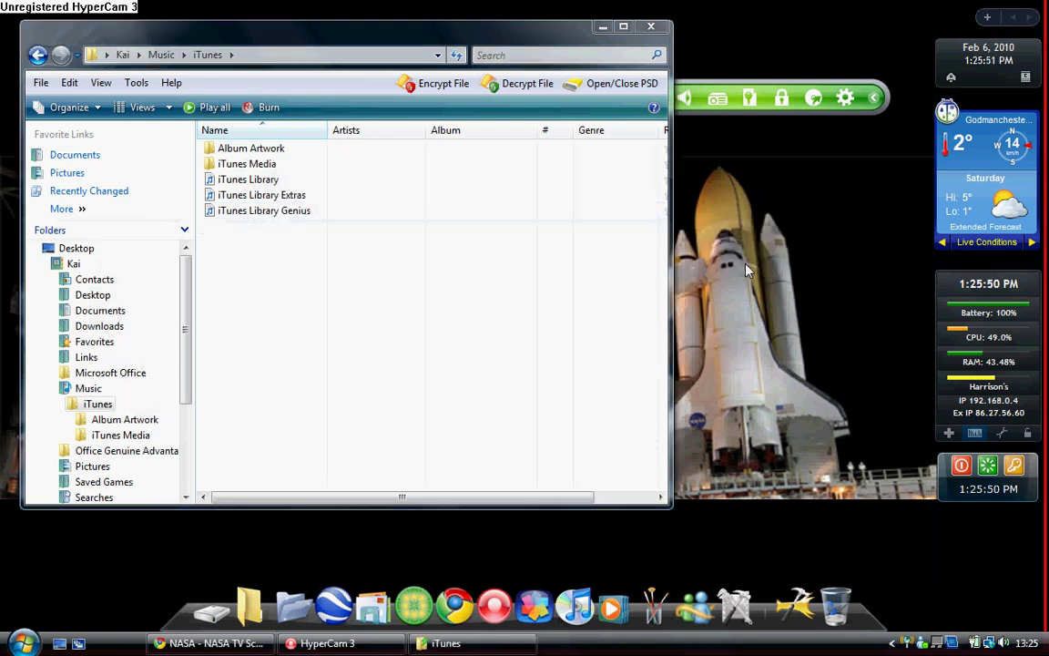
pyautogui.click(609, 28)
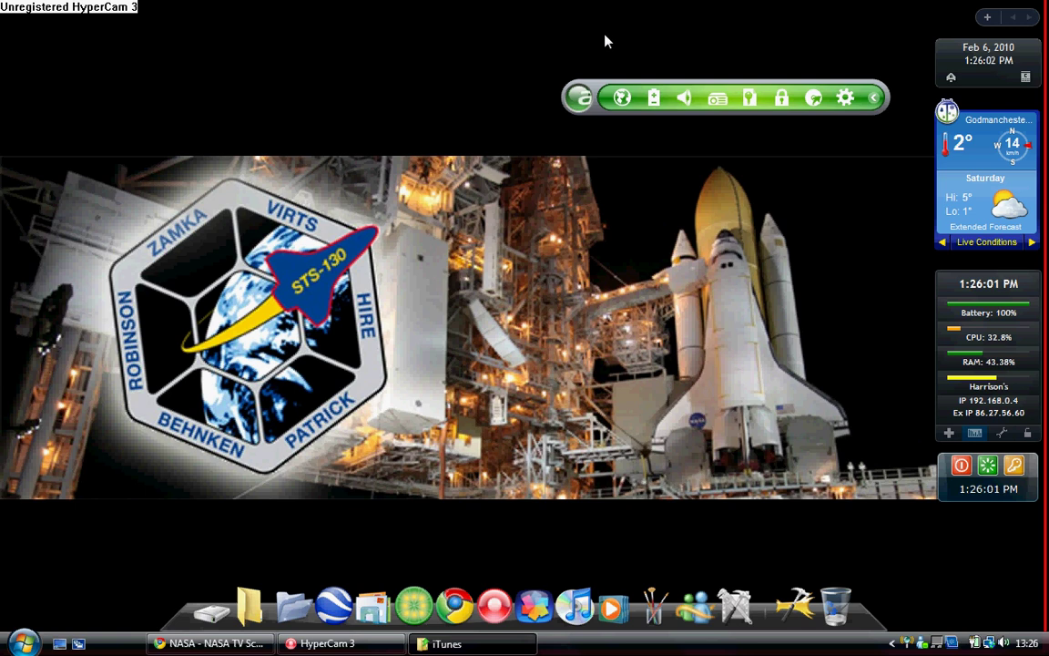
# Restore the iTunes folder window, drag iTunes Library to the Recycle Bin, and minimize it again
pyautogui.click(446, 643)
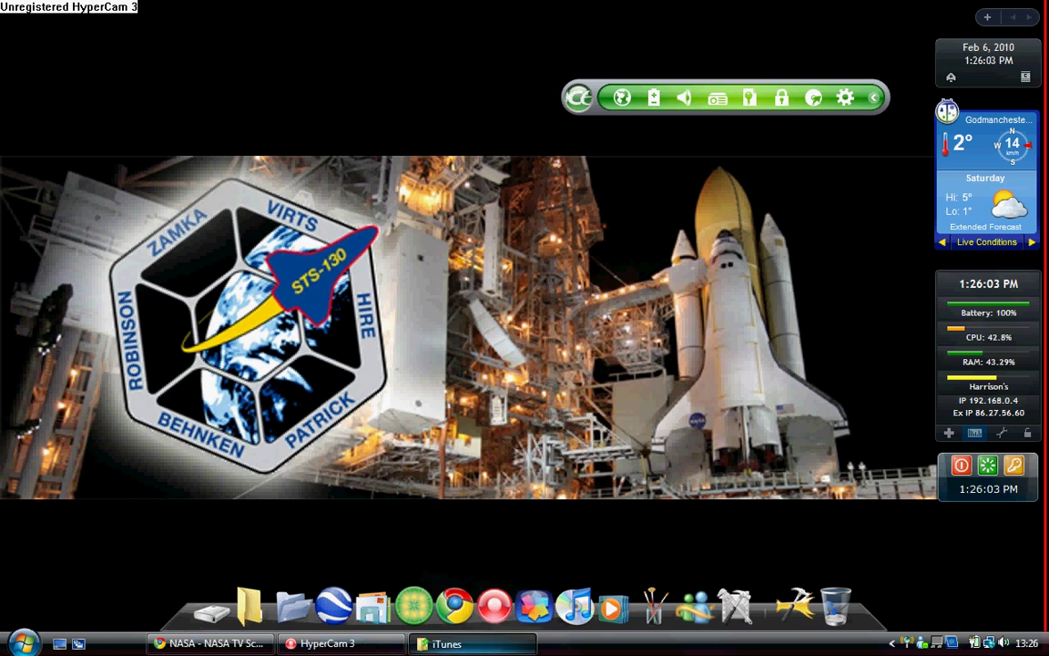
pyautogui.moveTo(265, 179)
pyautogui.mouseDown()
pyautogui.moveTo(274, 164)
pyautogui.moveTo(465, 296)
pyautogui.moveTo(836, 604)
pyautogui.mouseUp()
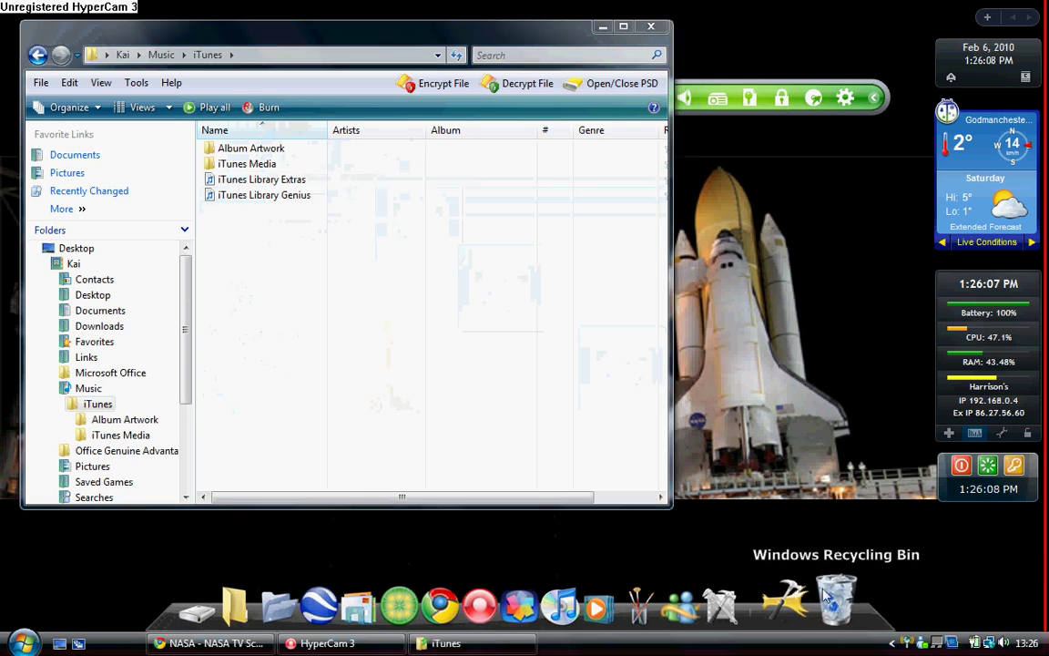
pyautogui.click(603, 26)
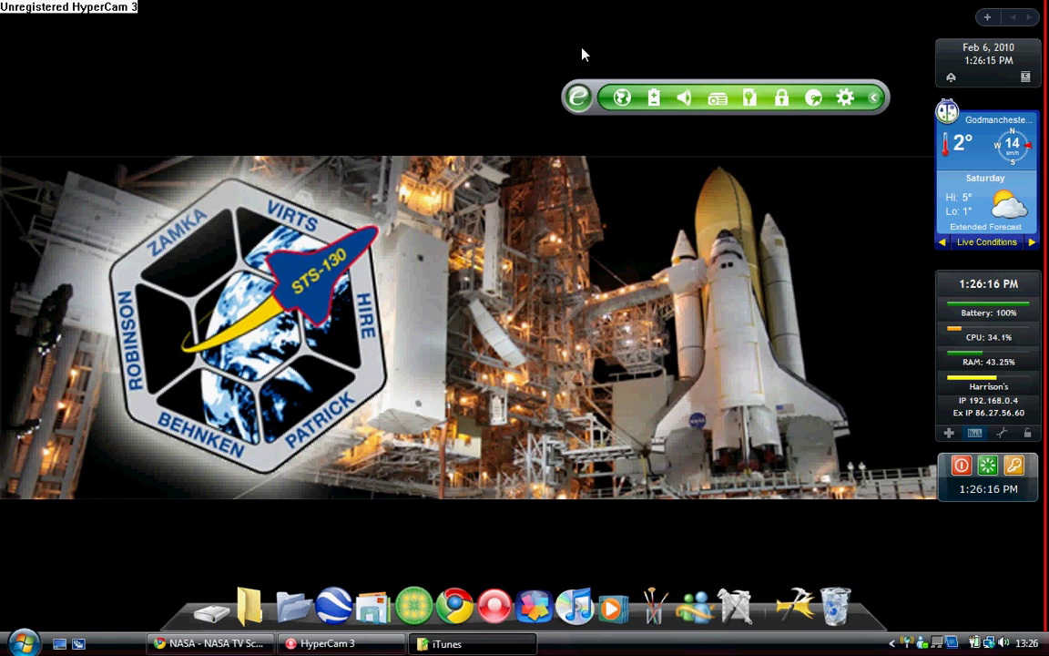
# Relaunch iTunes and cancel the prompt to erase and sync the iPod
pyautogui.click(574, 606)
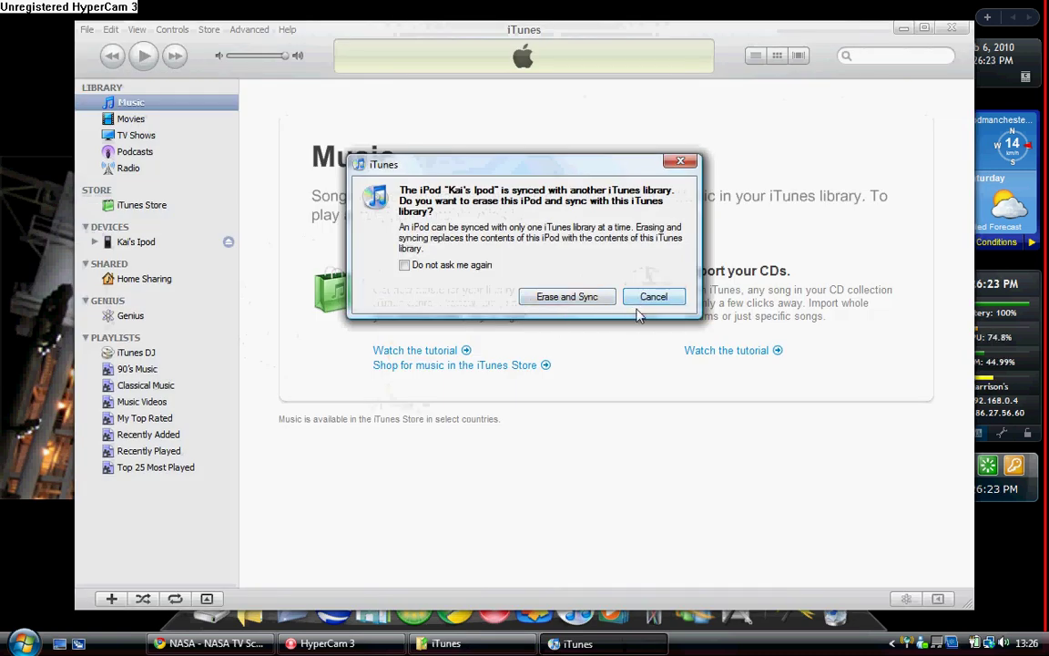
pyautogui.click(640, 303)
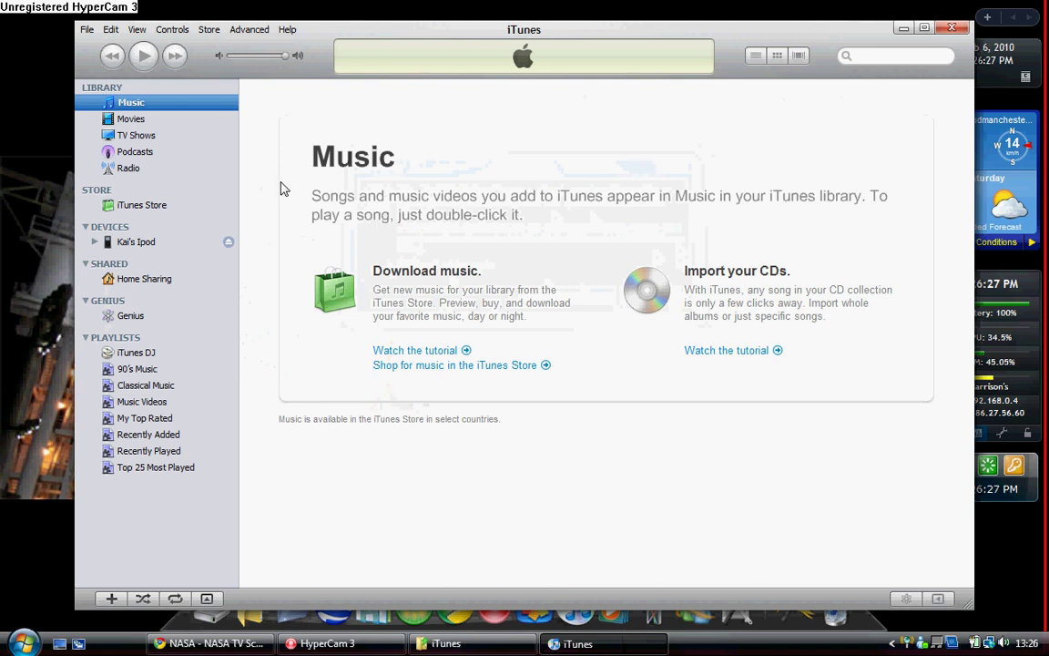
# Start File > Library > Import Playlist and select iTunes Music Library on the Desktop
pyautogui.click(88, 30)
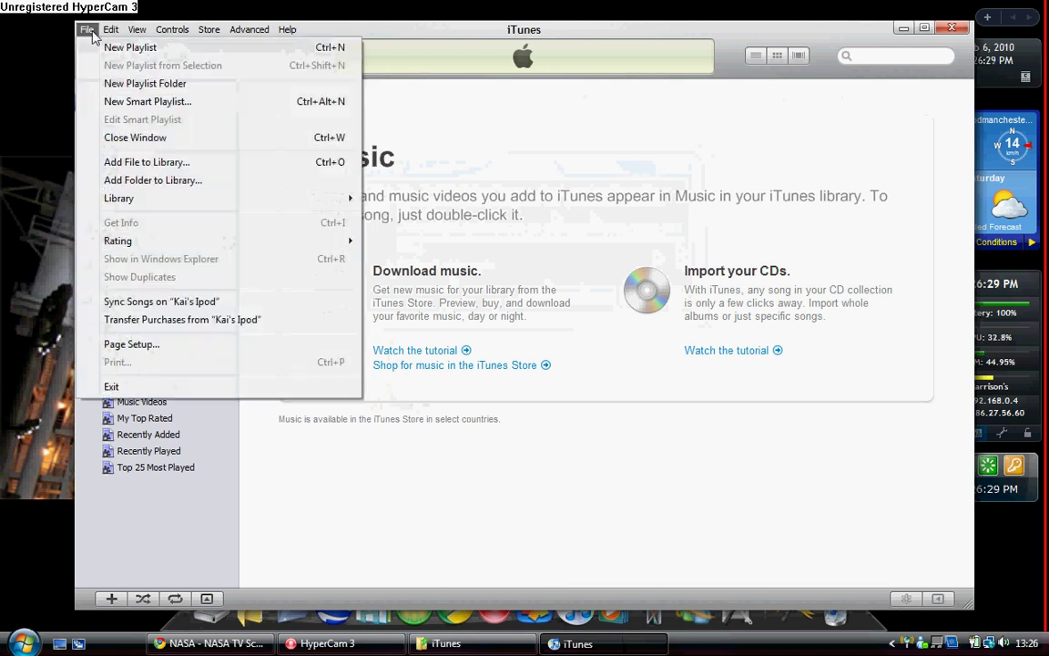
pyautogui.moveTo(232, 210)
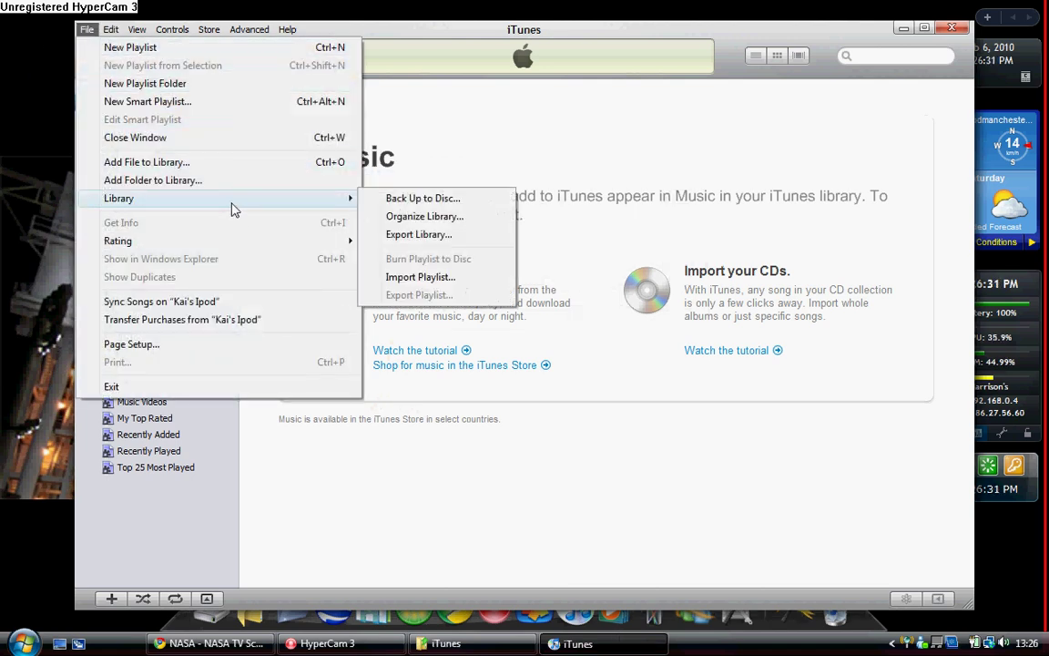
pyautogui.click(397, 276)
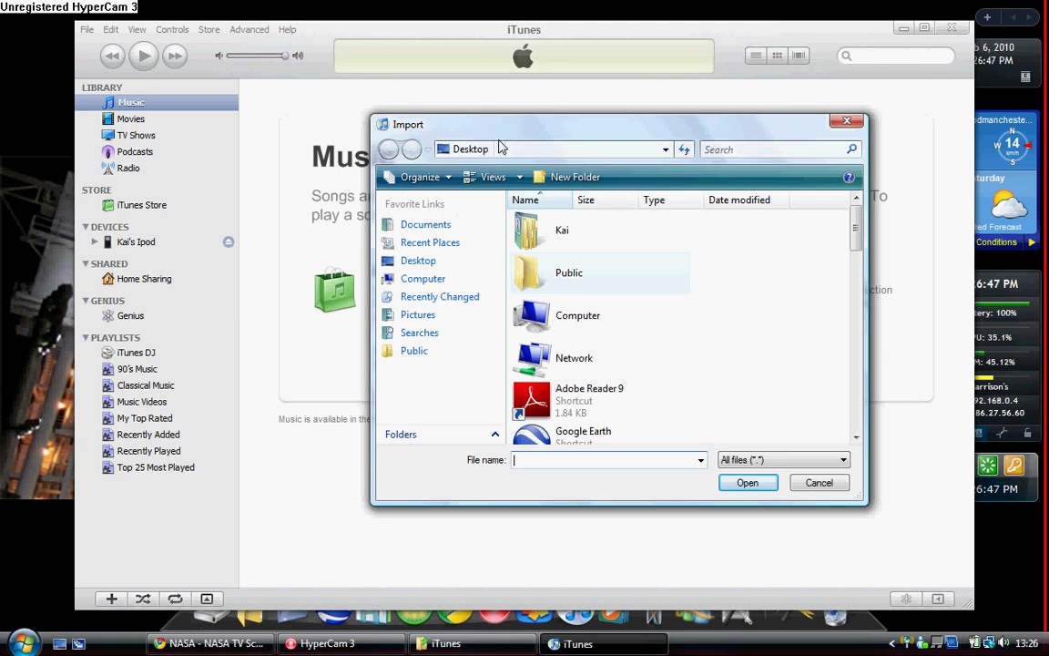
pyautogui.moveTo(860, 226)
pyautogui.mouseDown()
pyautogui.moveTo(853, 432)
pyautogui.moveTo(855, 376)
pyautogui.moveTo(799, 219)
pyautogui.moveTo(811, 246)
pyautogui.moveTo(789, 275)
pyautogui.moveTo(848, 248)
pyautogui.moveTo(855, 307)
pyautogui.moveTo(838, 337)
pyautogui.mouseUp()
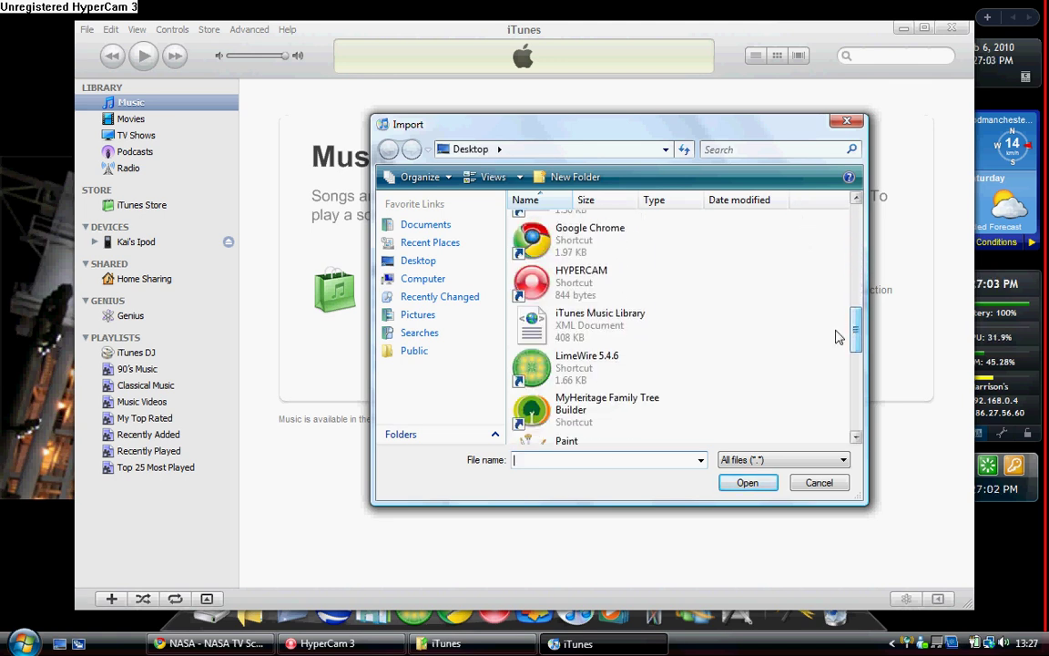
pyautogui.click(604, 321)
# Import the XML library, then scroll through the 242 songs in List view
pyautogui.click(746, 485)
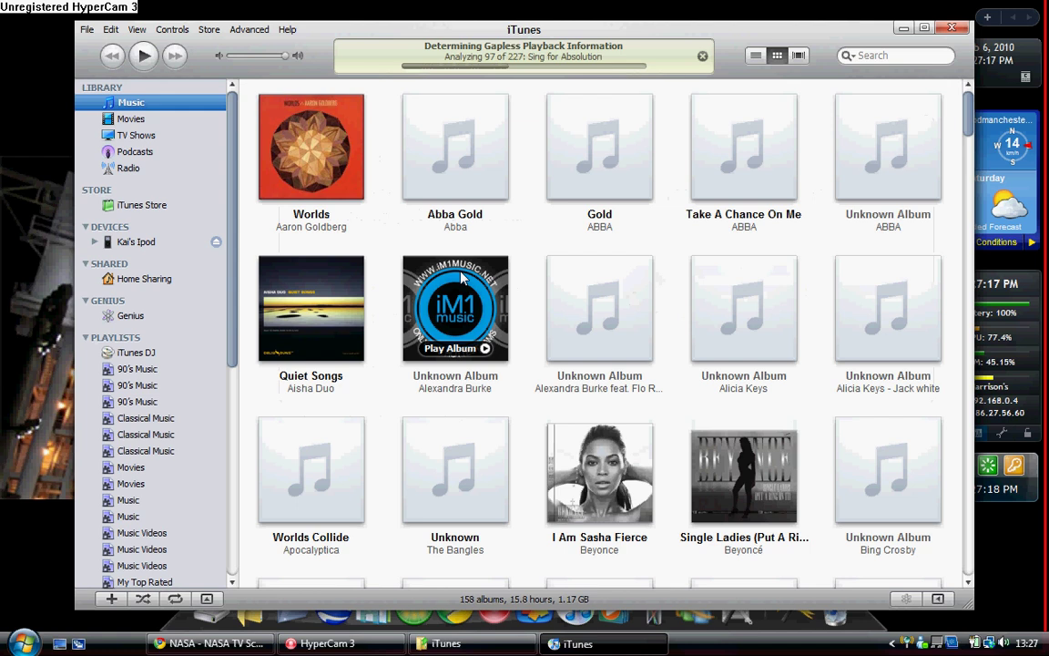
pyautogui.click(757, 55)
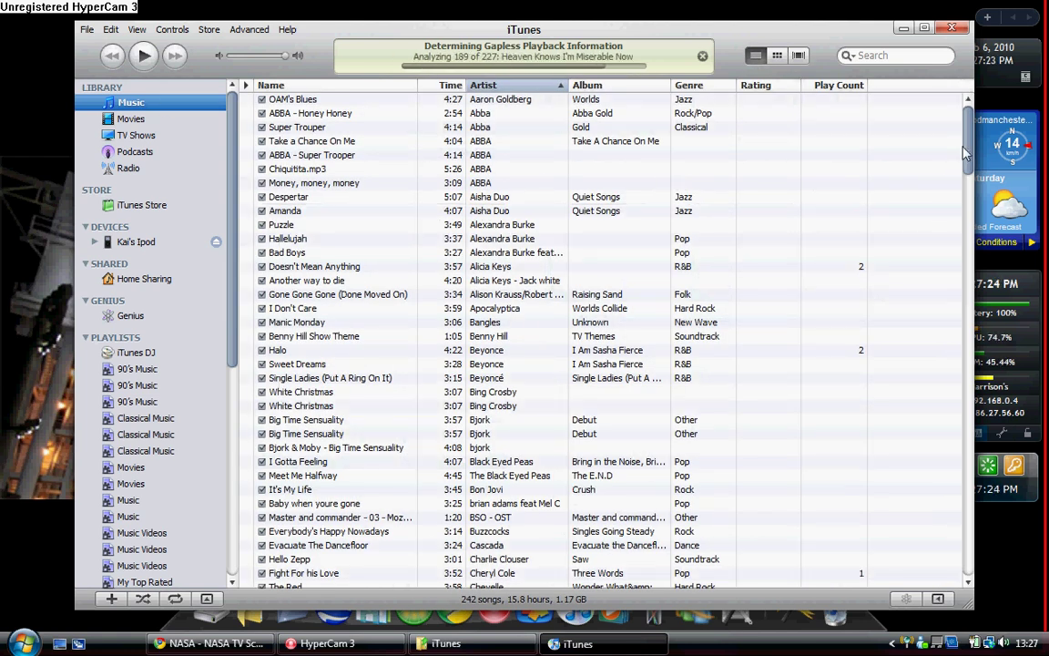
pyautogui.moveTo(966, 153)
pyautogui.mouseDown()
pyautogui.moveTo(968, 459)
pyautogui.moveTo(1046, 505)
pyautogui.moveTo(1046, 557)
pyautogui.moveTo(1045, 346)
pyautogui.mouseUp()
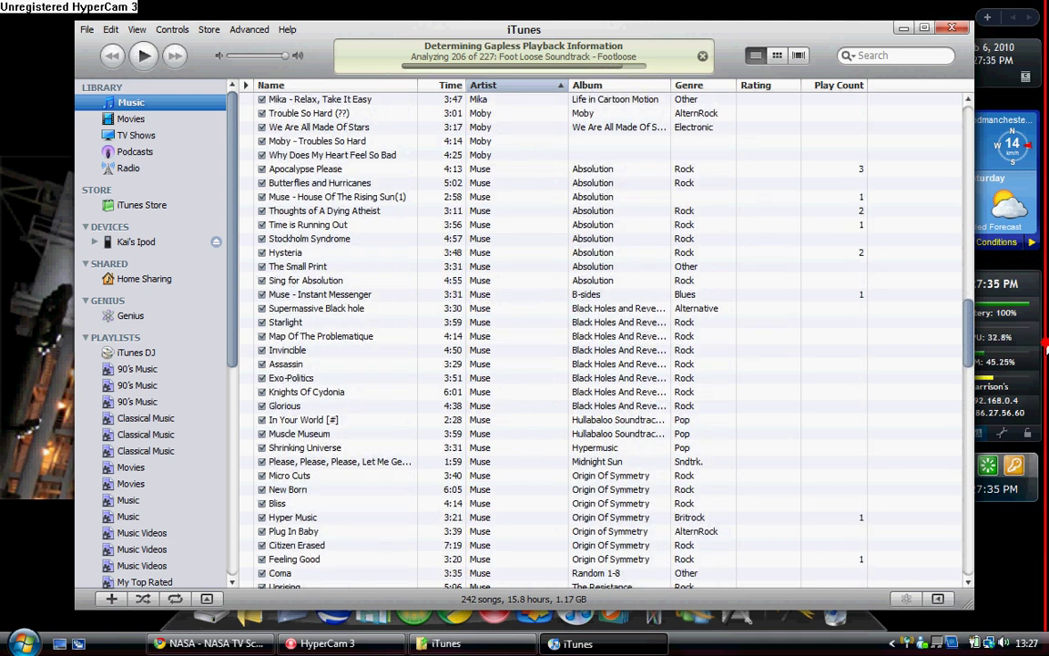
pyautogui.moveTo(1046, 346)
pyautogui.mouseDown()
pyautogui.moveTo(1040, 362)
pyautogui.moveTo(1024, 29)
pyautogui.mouseUp()
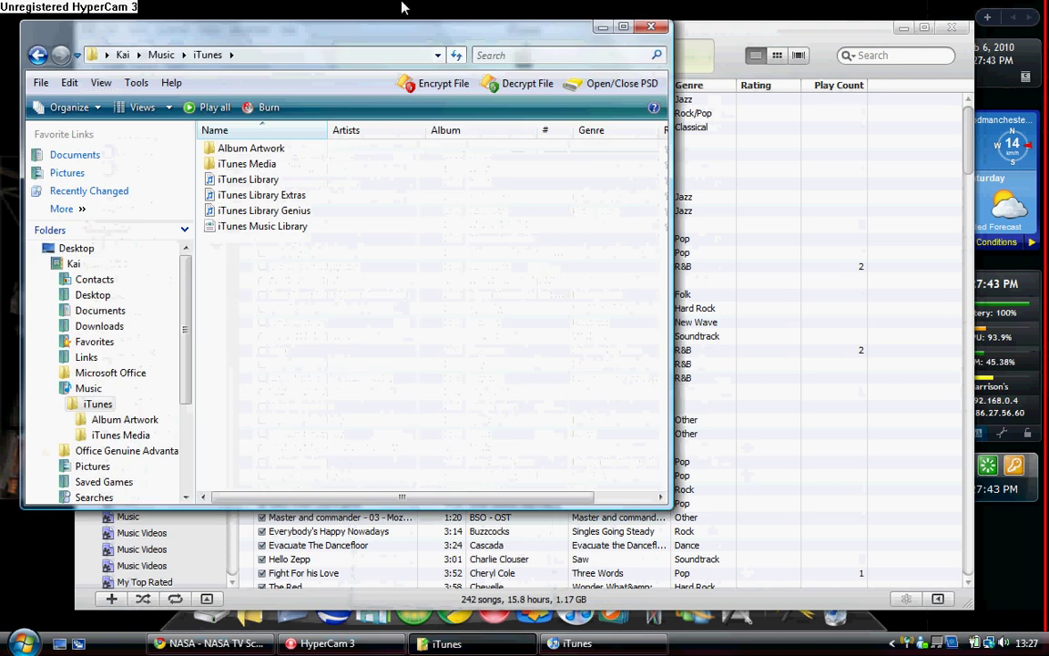
# Check the fresh iTunes Library and iTunes Music Library files in Music\iTunes
pyautogui.click(256, 228)
pyautogui.press('Up')
pyautogui.press('Up')
pyautogui.press('Up')
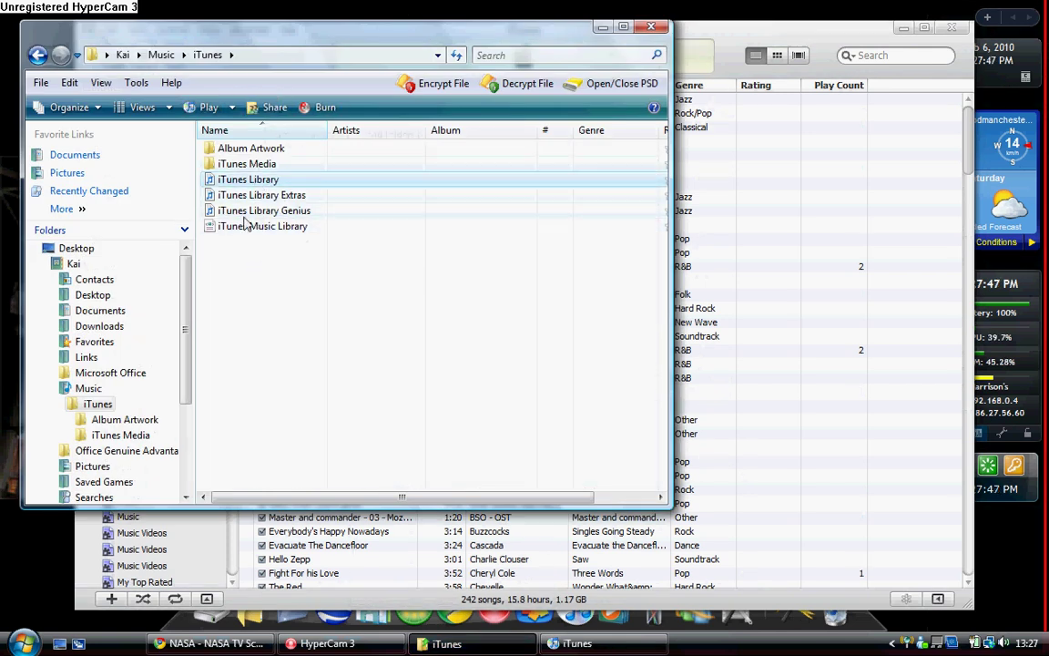
pyautogui.click(259, 265)
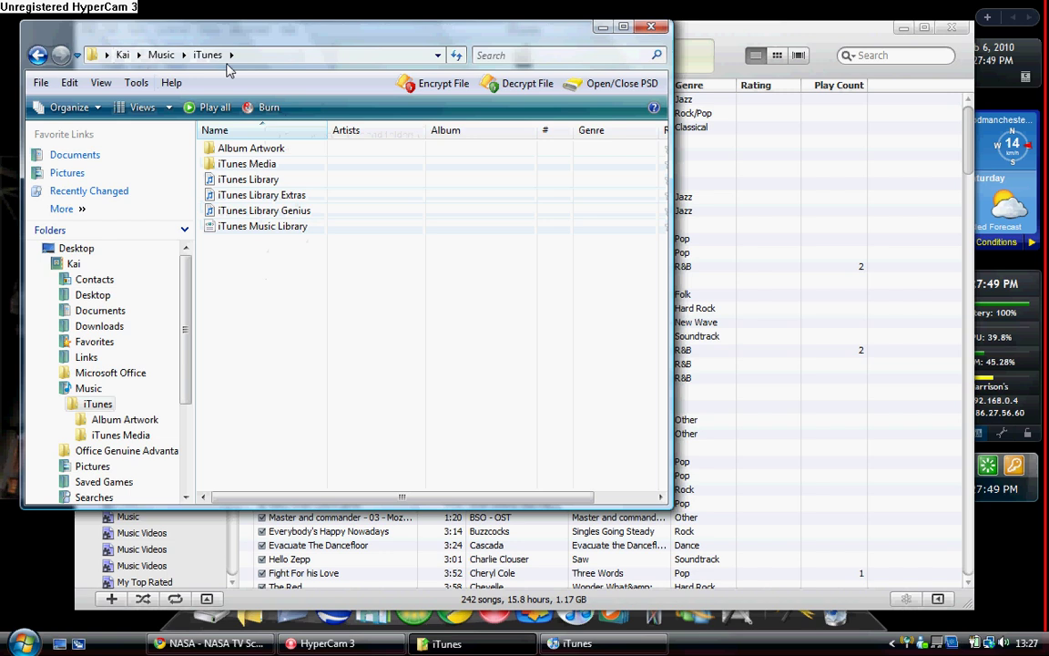
# Open MUSIC (D Drive) and its Pixie Lott folder, go back to Music, and close Explorer
pyautogui.click(184, 56)
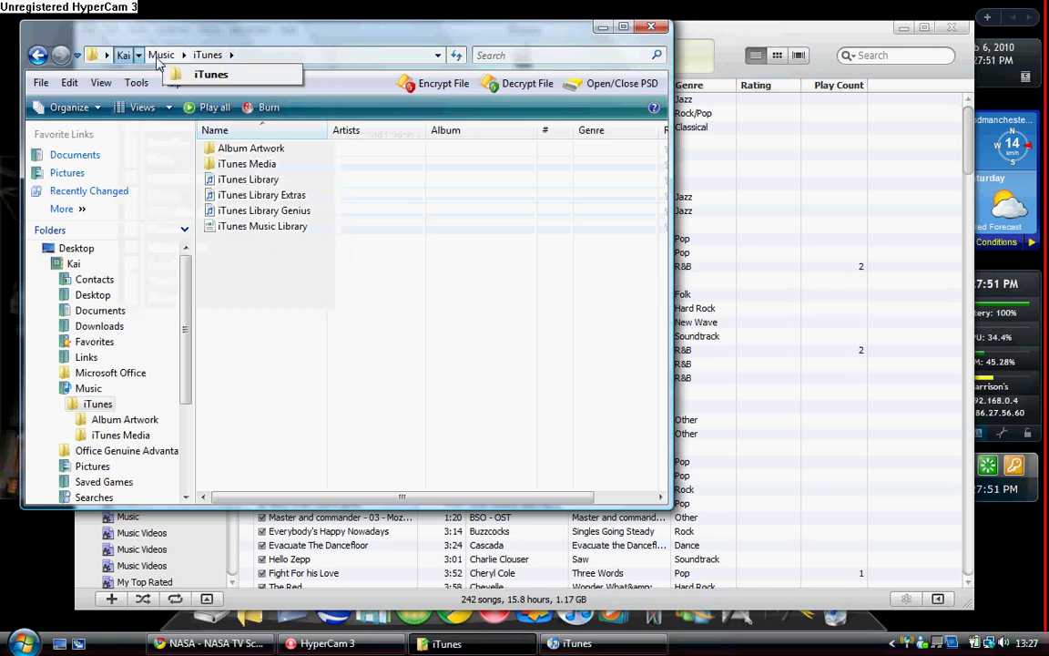
pyautogui.click(162, 56)
pyautogui.doubleClick(328, 228)
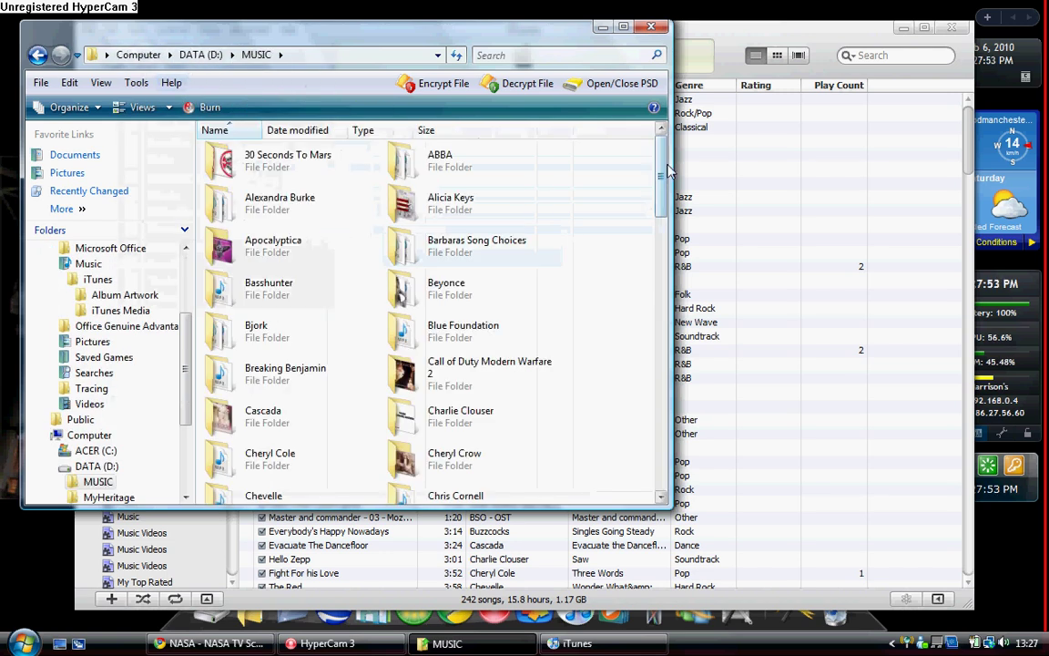
pyautogui.moveTo(660, 178); pyautogui.dragTo(694, 401)
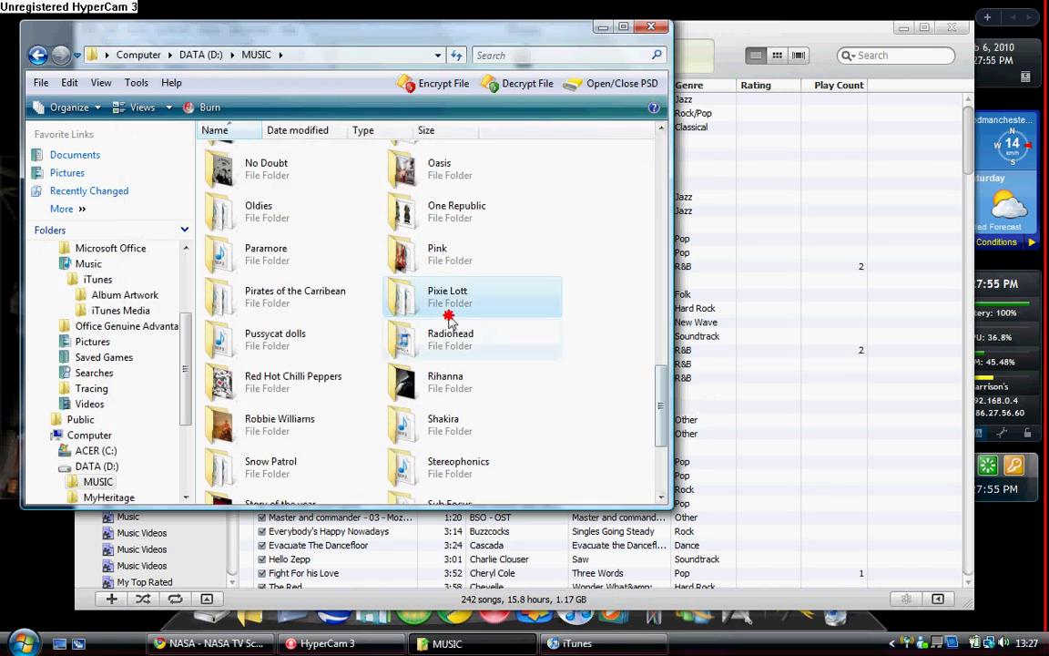
pyautogui.doubleClick(406, 287)
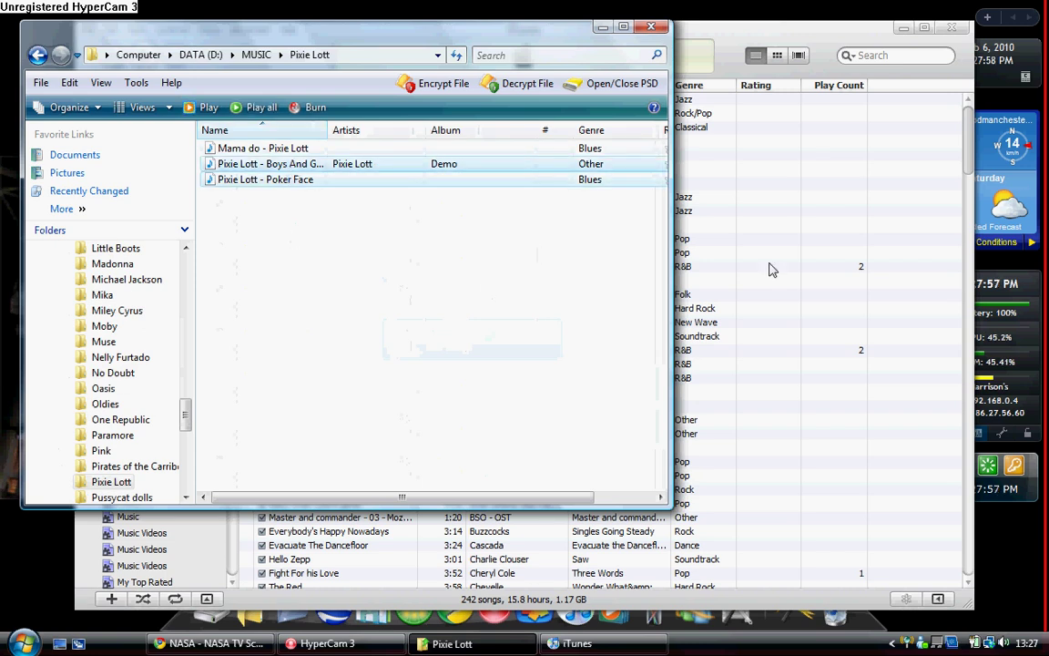
pyautogui.click(36, 54)
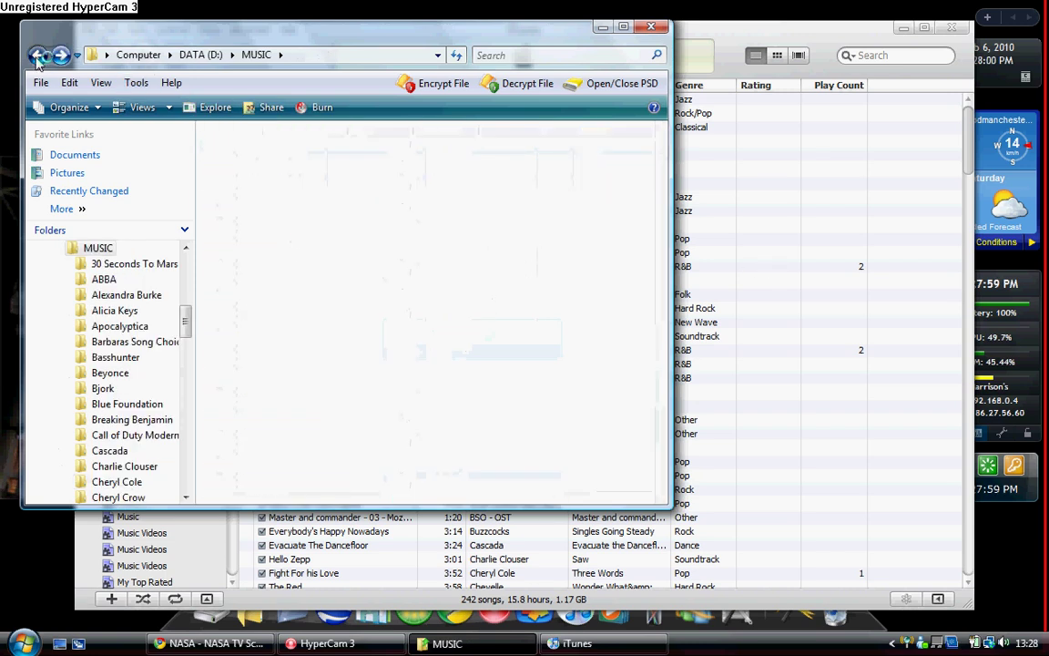
pyautogui.click(36, 54)
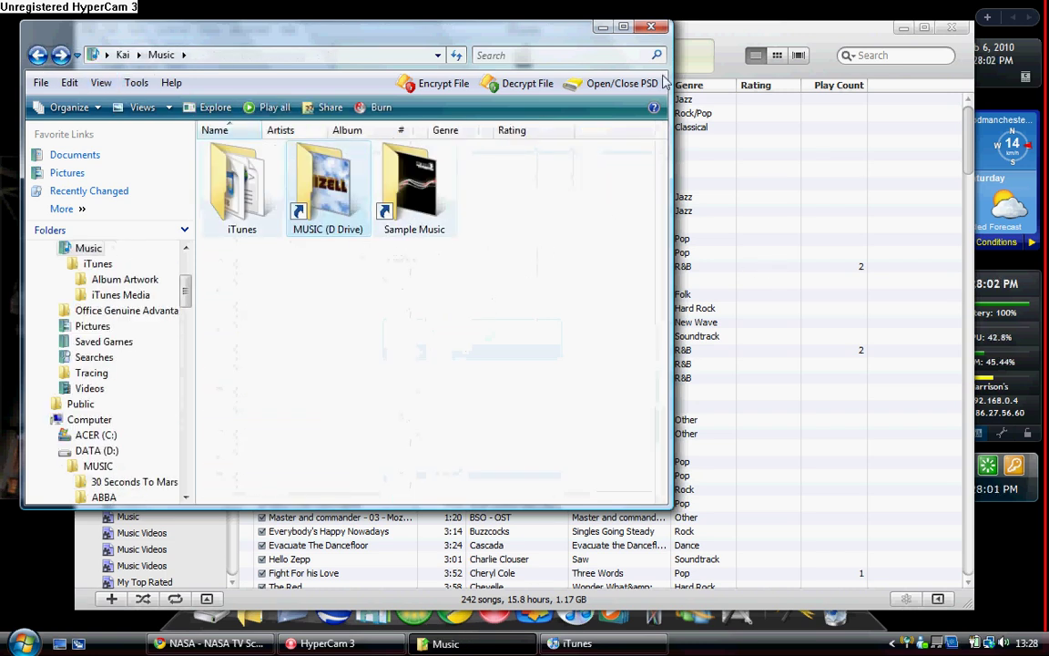
pyautogui.click(652, 26)
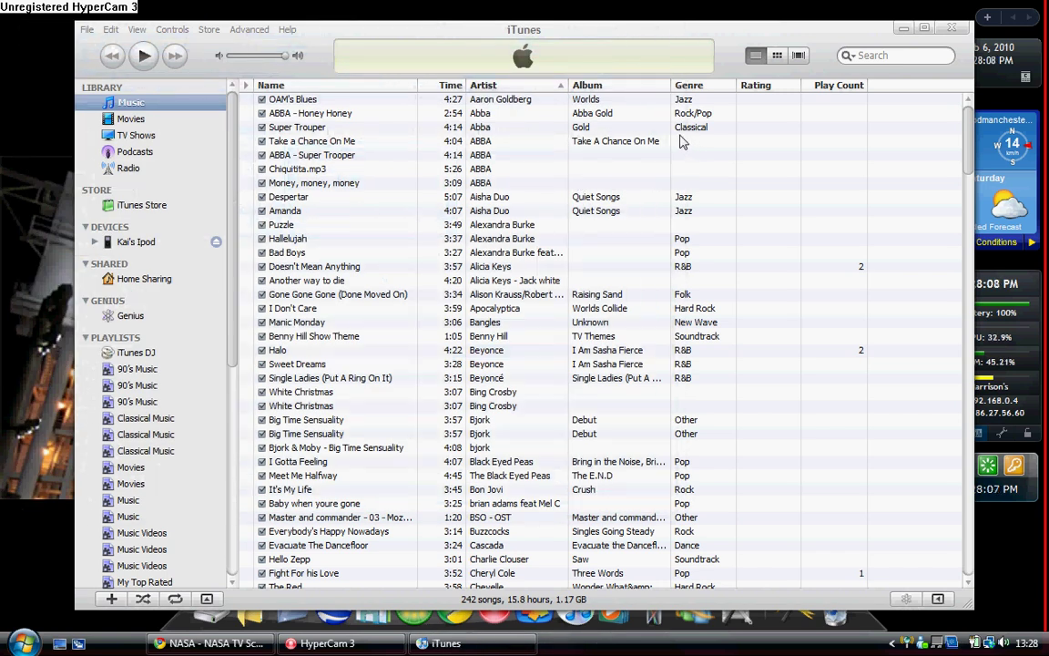
pyautogui.moveTo(969, 146)
pyautogui.mouseDown()
pyautogui.moveTo(973, 569)
pyautogui.moveTo(986, 102)
pyautogui.moveTo(881, 75)
pyautogui.mouseUp()
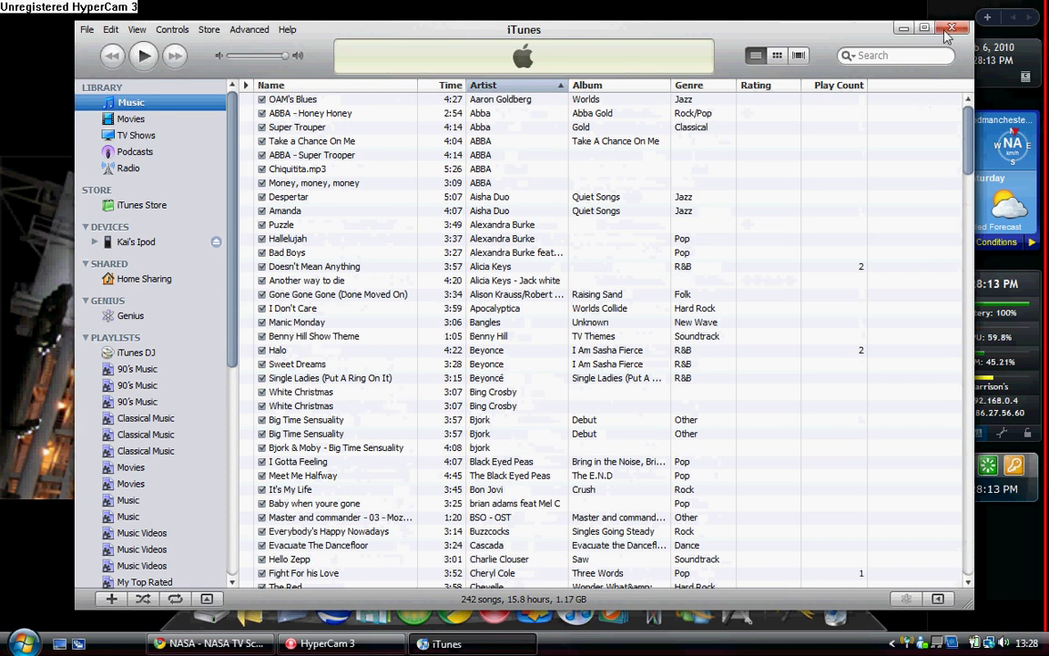